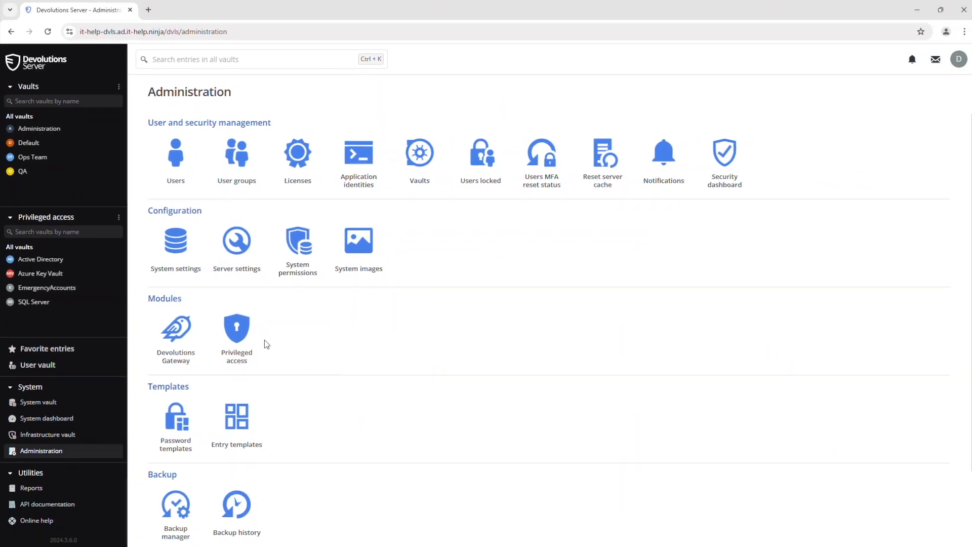
# - Import Warehouse Database.json as a new AnyIdentity template from the PAM providers area
pyautogui.click(249, 342)
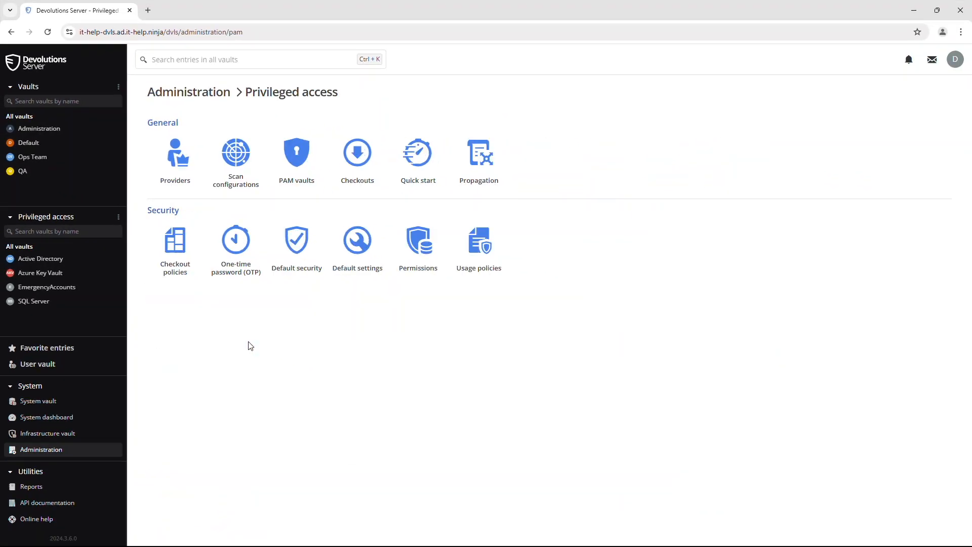
pyautogui.click(173, 176)
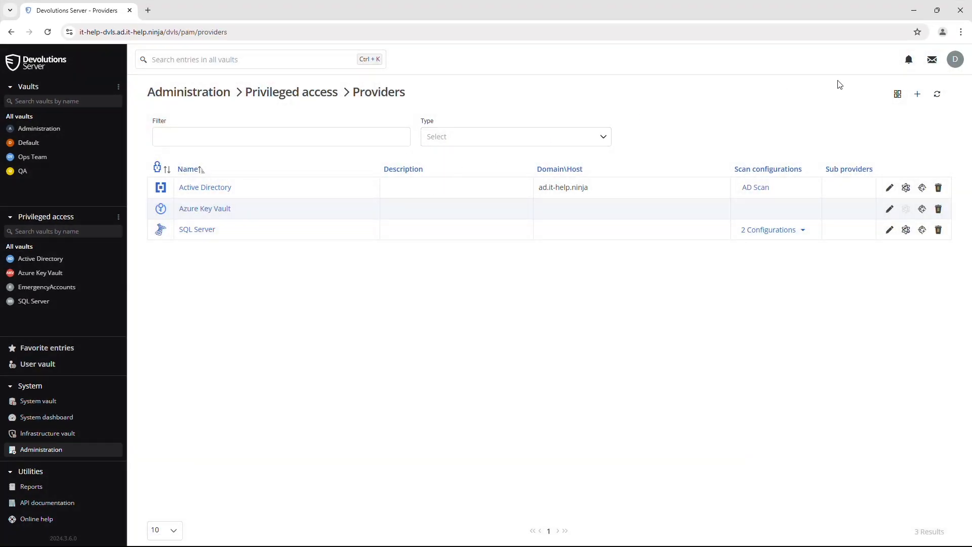
pyautogui.click(898, 96)
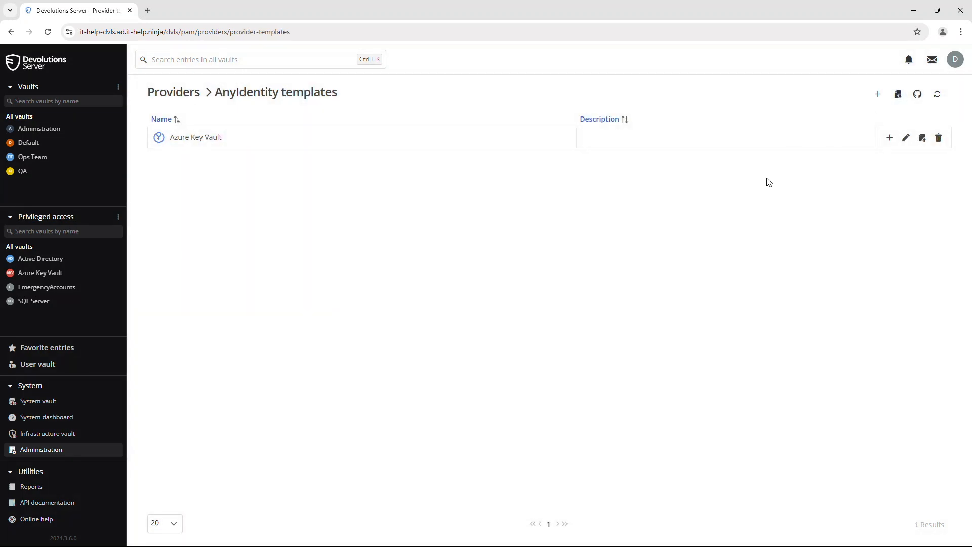
pyautogui.click(898, 95)
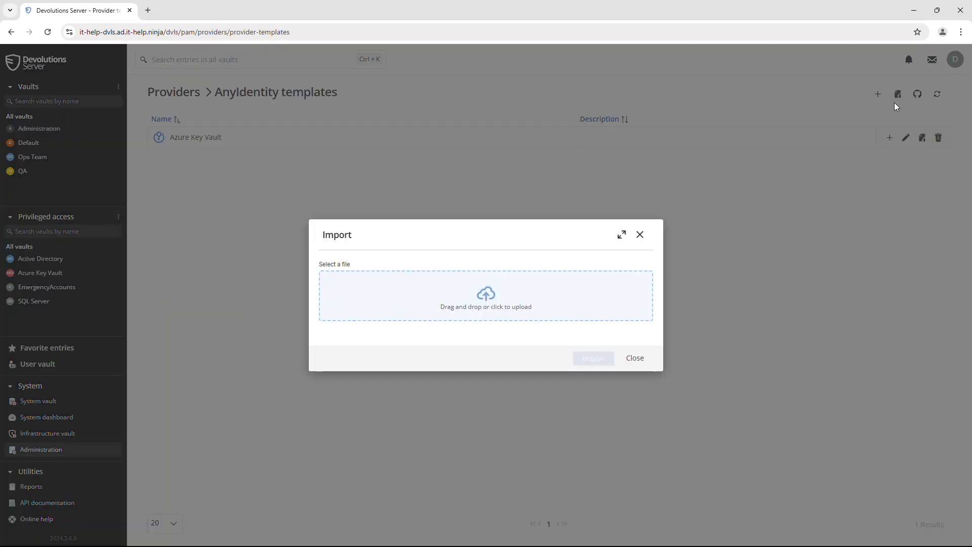
pyautogui.click(550, 302)
pyautogui.click(112, 84)
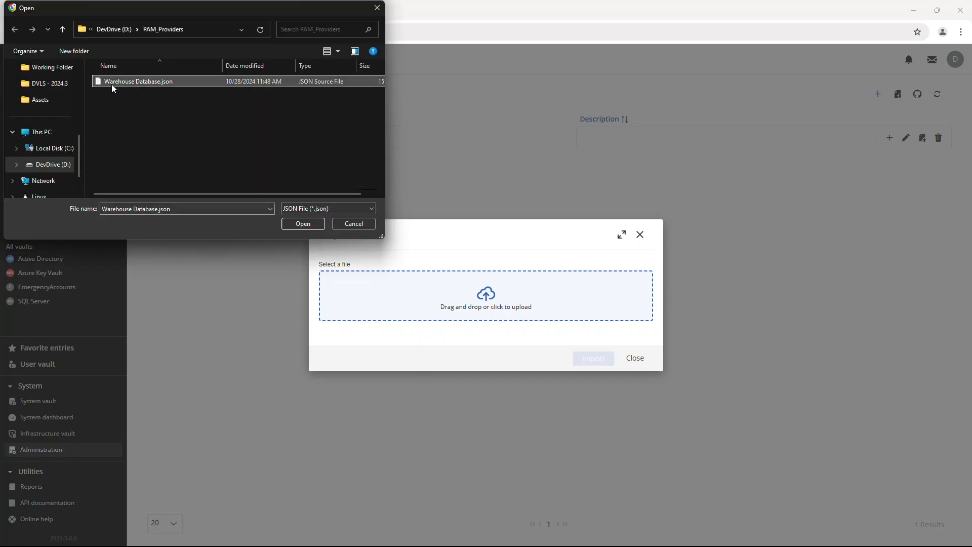
pyautogui.click(292, 223)
pyautogui.click(589, 359)
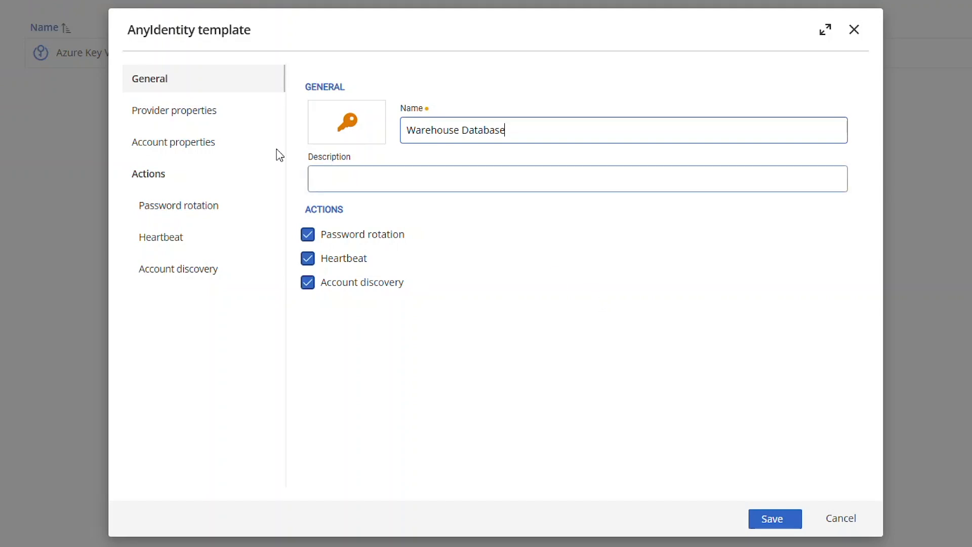
# - Review the template's provider properties, then show its ID, Username and Password account properties
pyautogui.click(182, 117)
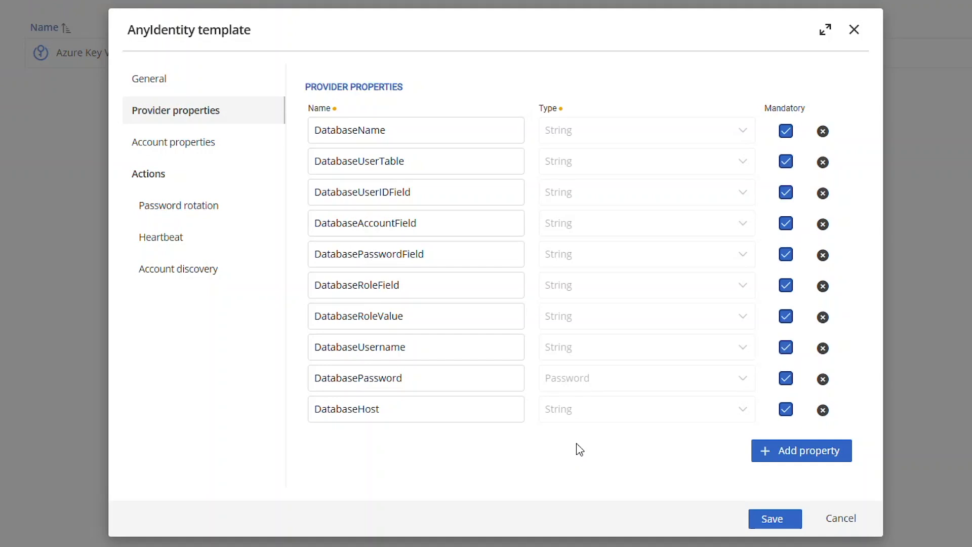
pyautogui.click(243, 146)
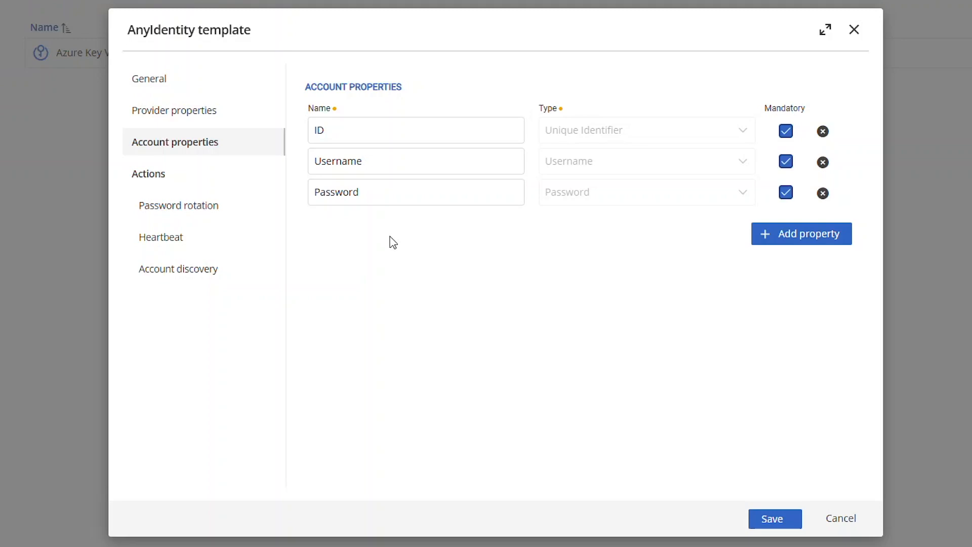
# - Review the password rotation parameters and PowerShell script, then display the Heartbeat parameters
pyautogui.click(228, 210)
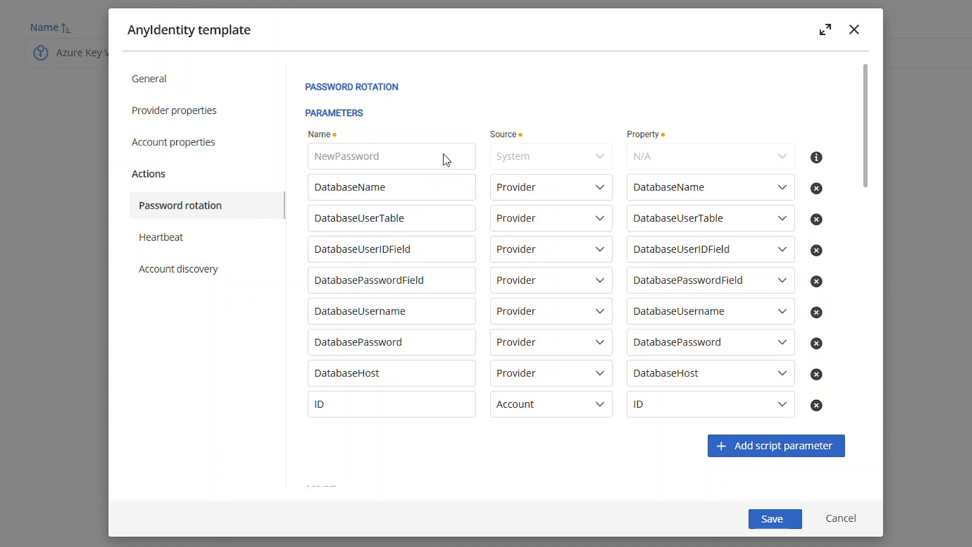
pyautogui.scroll(-2, 593, 185)
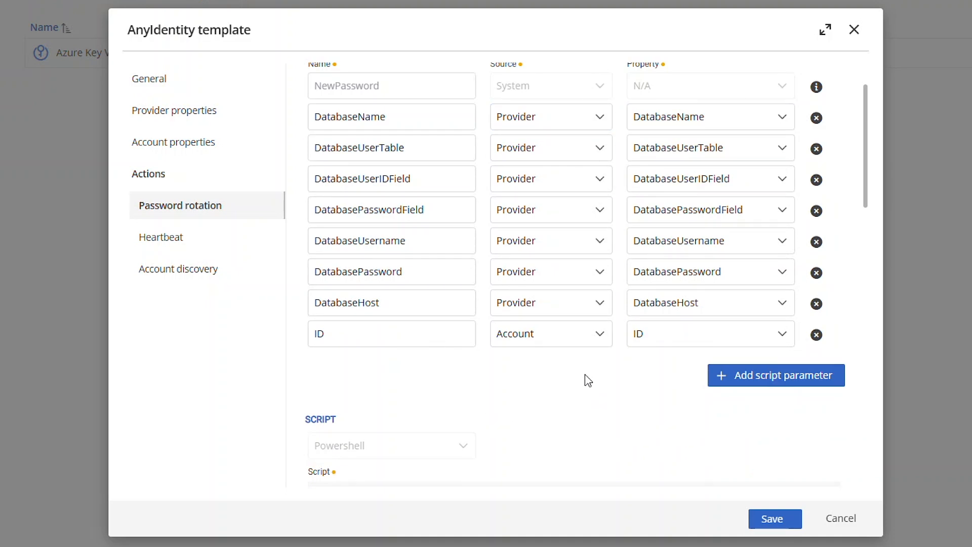
pyautogui.scroll(-12, 588, 373)
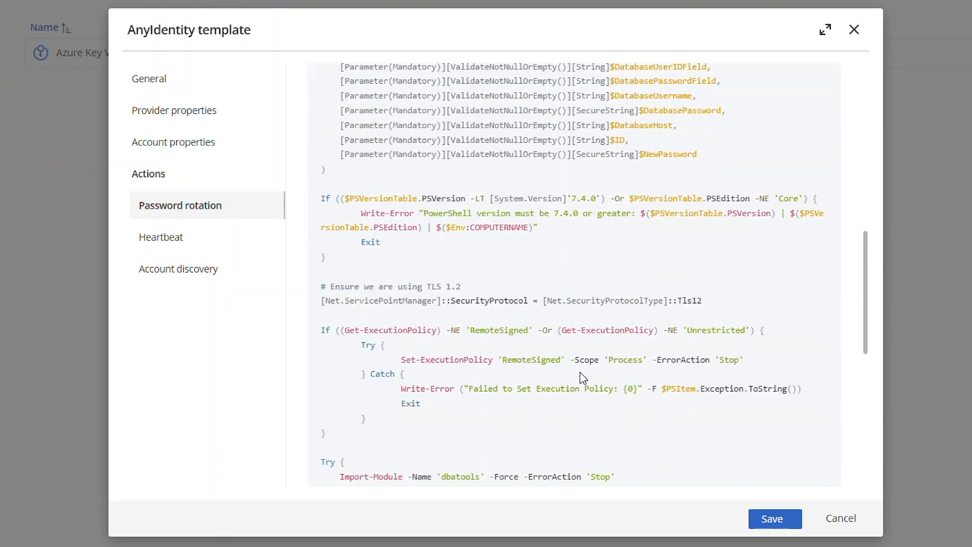
pyautogui.scroll(-10, 584, 377)
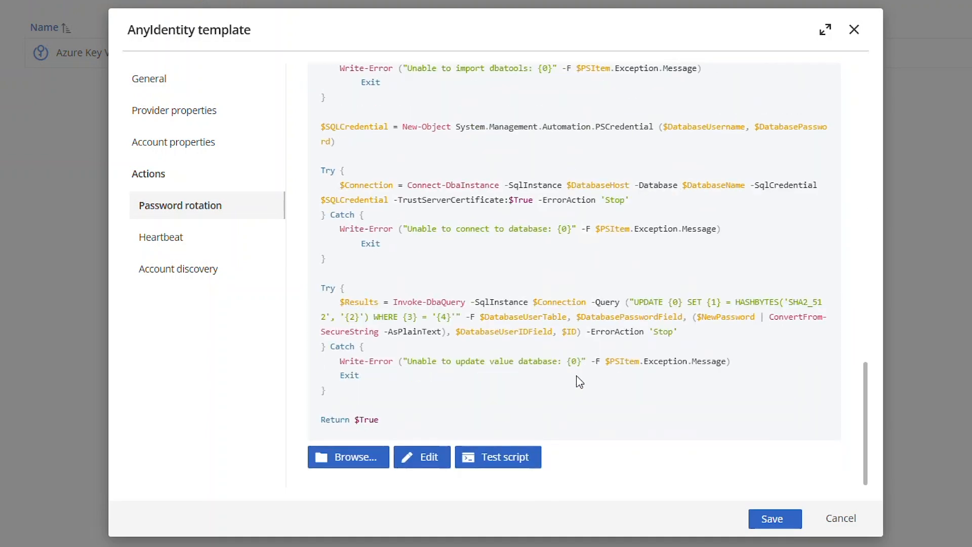
pyautogui.scroll(20, 580, 382)
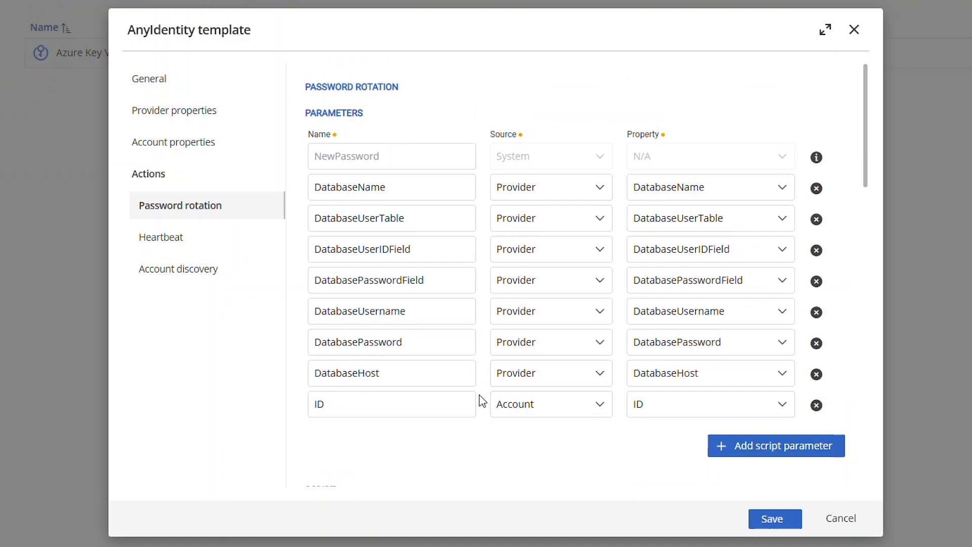
pyautogui.click(215, 243)
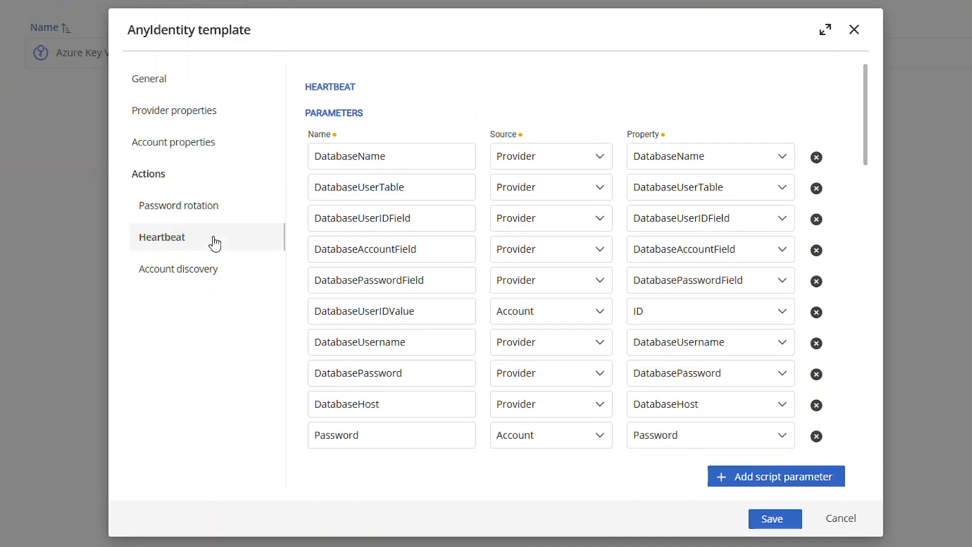
# - Read through the heartbeat script's password-hash check, then display the Account discovery parameters
pyautogui.scroll(-2, 546, 256)
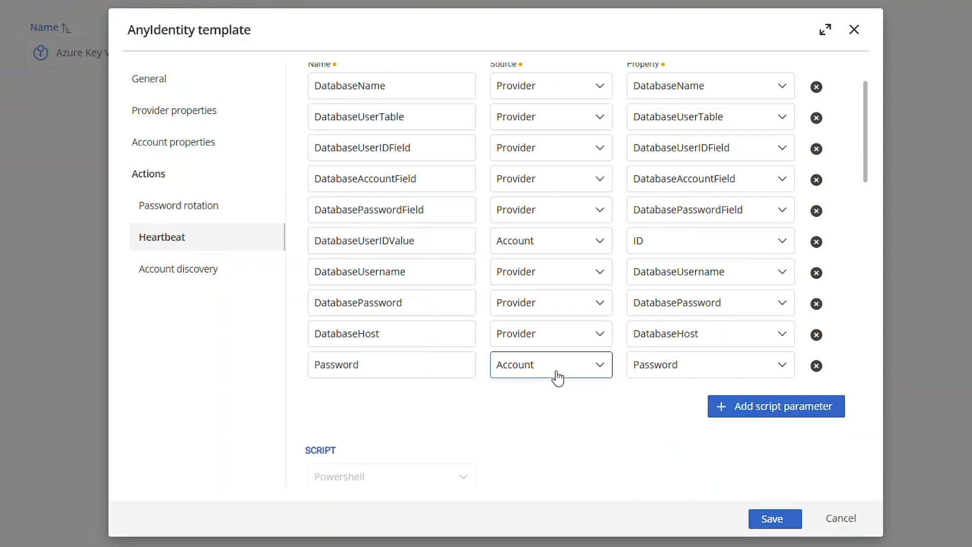
pyautogui.scroll(2, 570, 435)
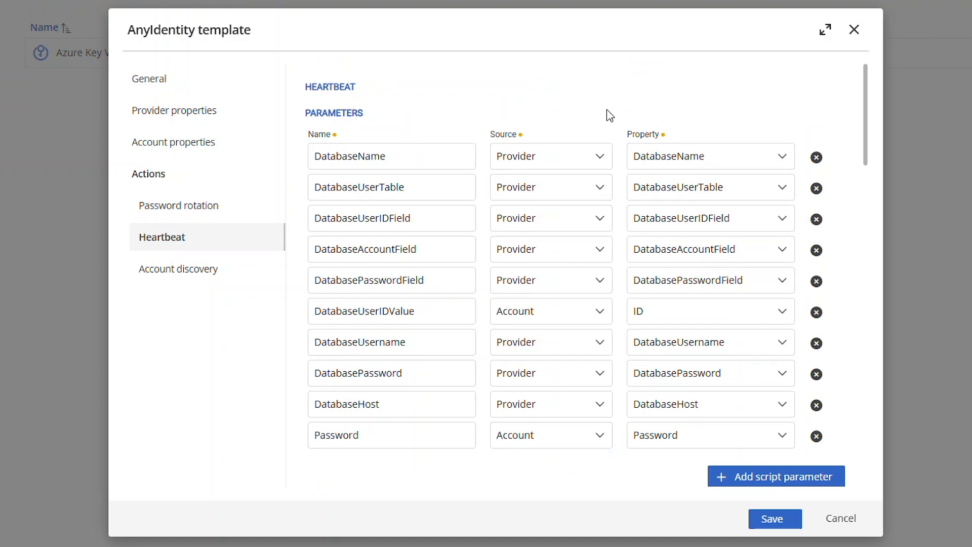
pyautogui.scroll(-12, 597, 152)
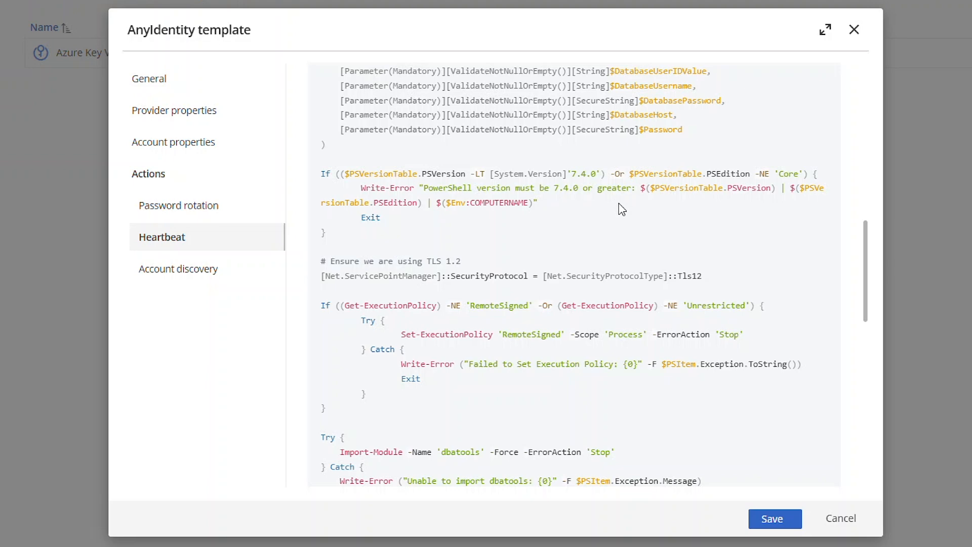
pyautogui.scroll(-15, 623, 197)
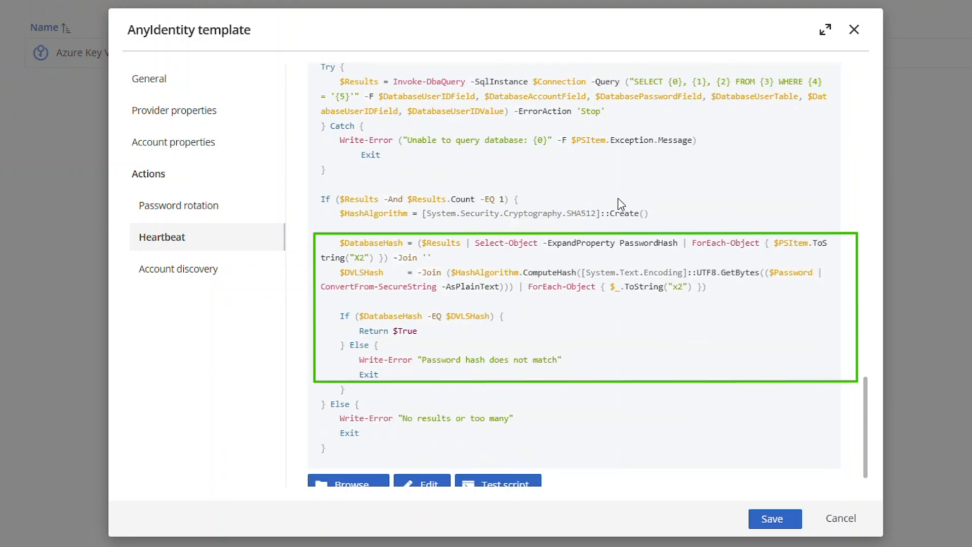
pyautogui.click(205, 269)
pyautogui.scroll(15, 514, 239)
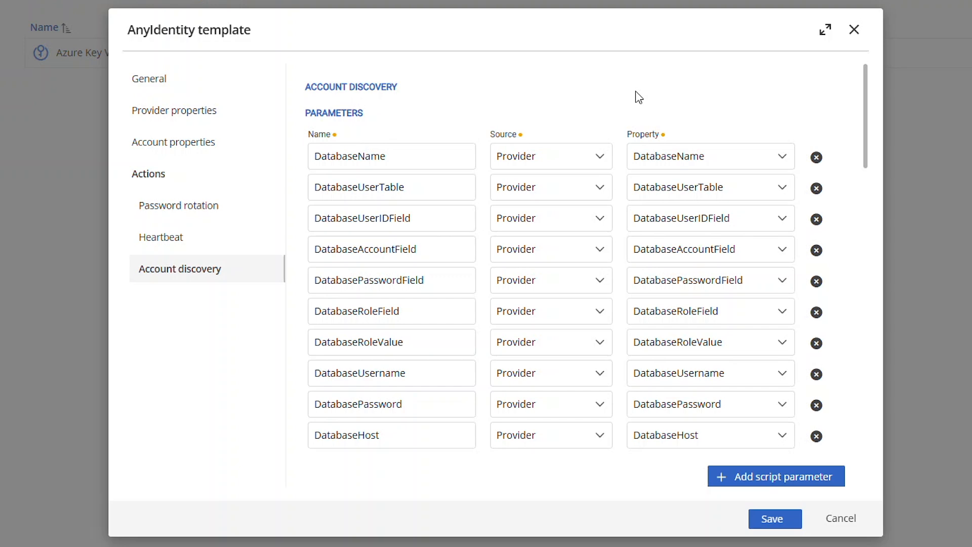
# - Look over the account discovery script, save the Warehouse Database template, and return to Providers
pyautogui.scroll(-20, 635, 103)
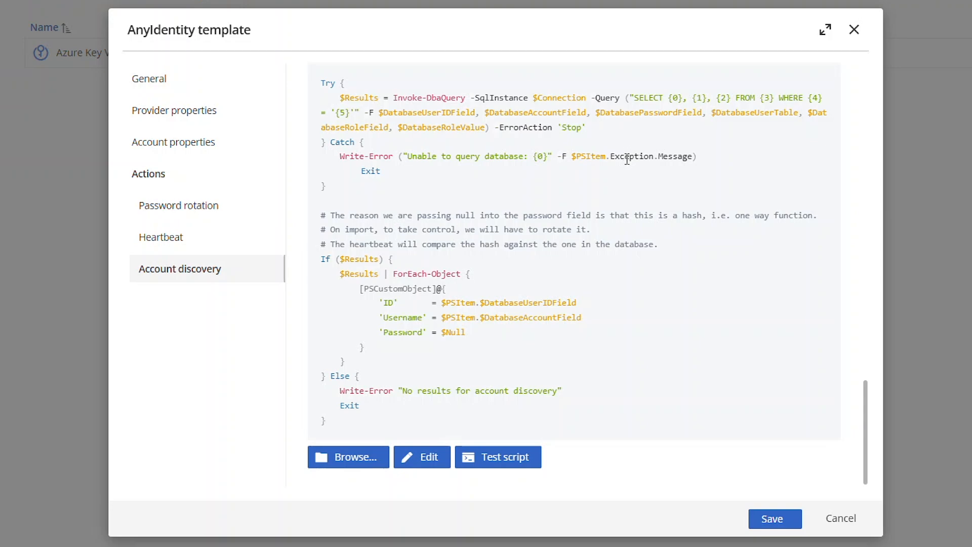
pyautogui.scroll(20, 627, 160)
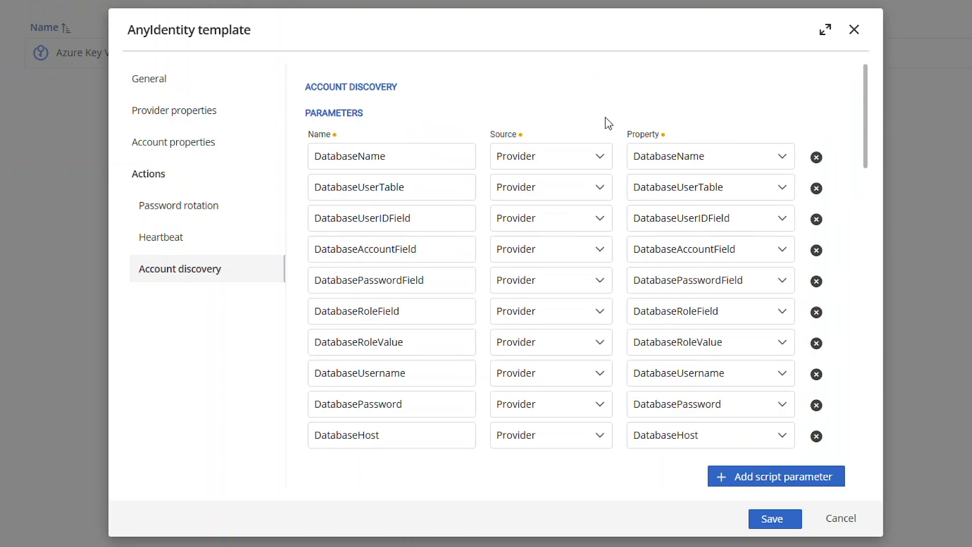
pyautogui.click(775, 518)
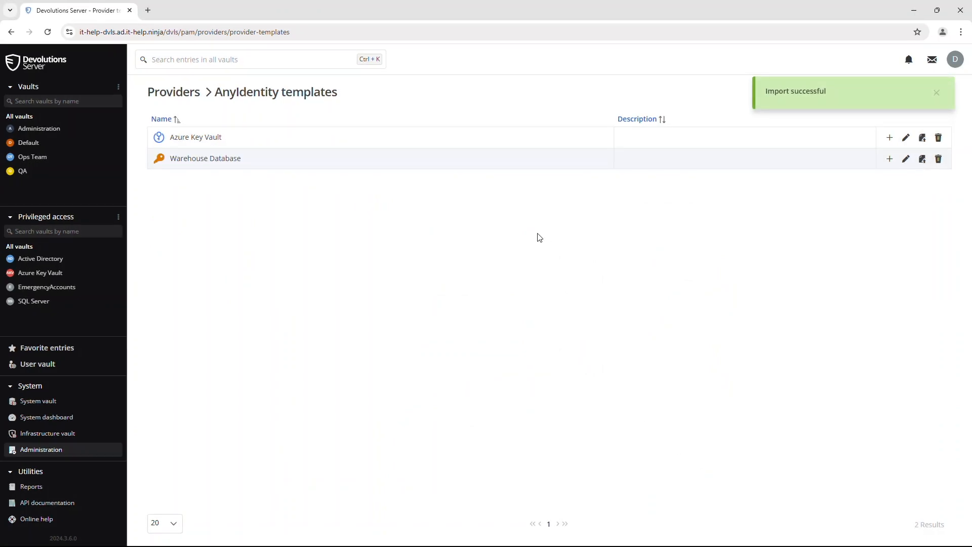
pyautogui.click(181, 94)
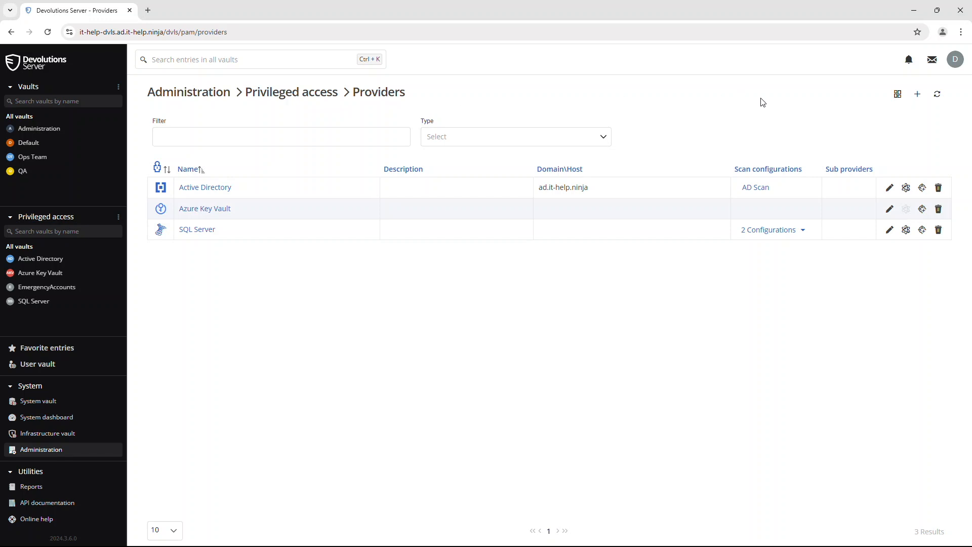
# - Create a new provider named 'Warehouse Database' from the AnyIdentity Warehouse Database template
pyautogui.click(916, 95)
pyautogui.click(260, 203)
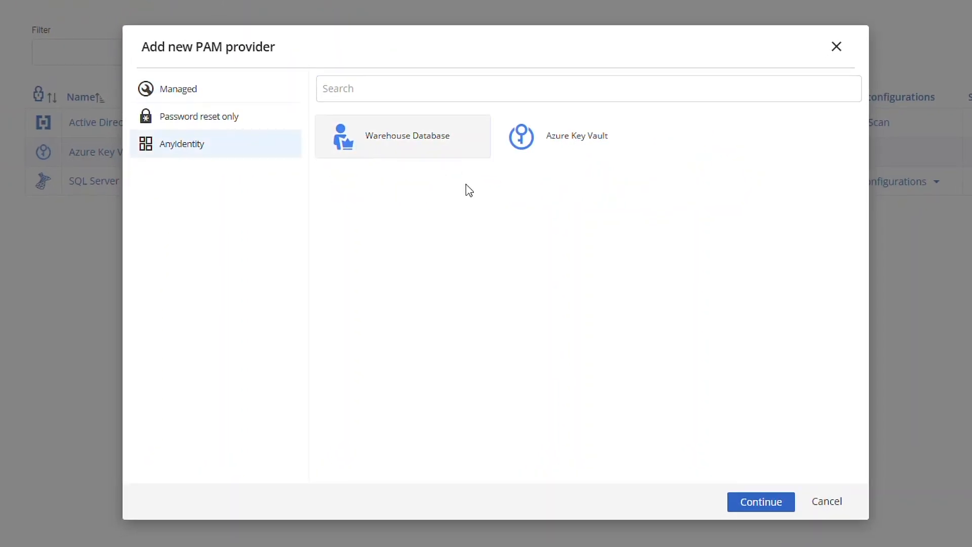
pyautogui.click(757, 503)
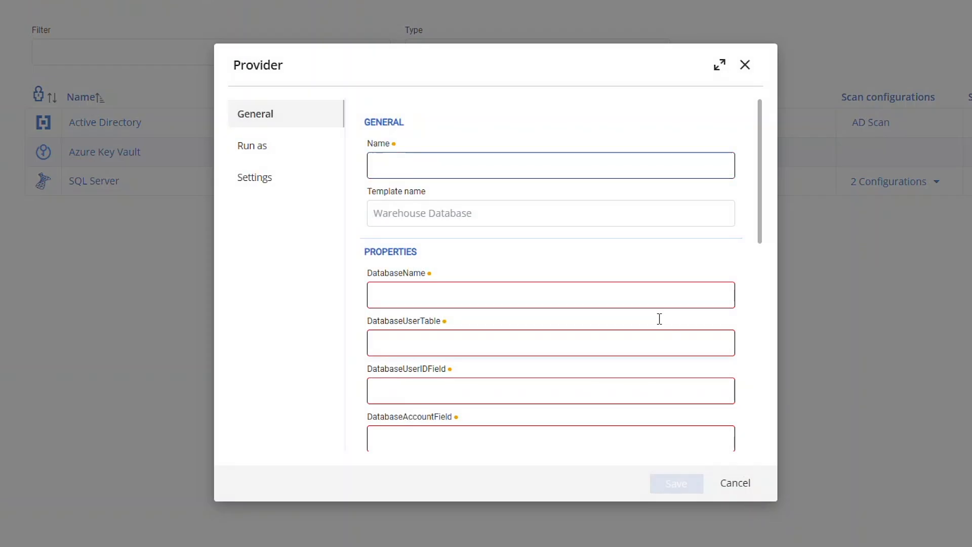
pyautogui.write('Warehouse Database')
# - Fill the database fields: Warehouse, Users, UserID, Username, PasswordHash, role field Role, value Admin
pyautogui.click(478, 290)
pyautogui.write('Warehouse')
pyautogui.press('Tab')
pyautogui.write('Users')
pyautogui.press('Tab')
pyautogui.write('UserID')
pyautogui.press('Tab')
pyautogui.write('Username')
pyautogui.press('Tab')
pyautogui.write('PasswordHash')
pyautogui.press('Tab')
pyautogui.write('Role')
pyautogui.press('Tab')
pyautogui.write('Admin')
# - Enter login warehousedbuser, host IT-HELP-DVLS\SQLEXPRESS and the database account password
pyautogui.press('Tab')
pyautogui.write('warehoused')
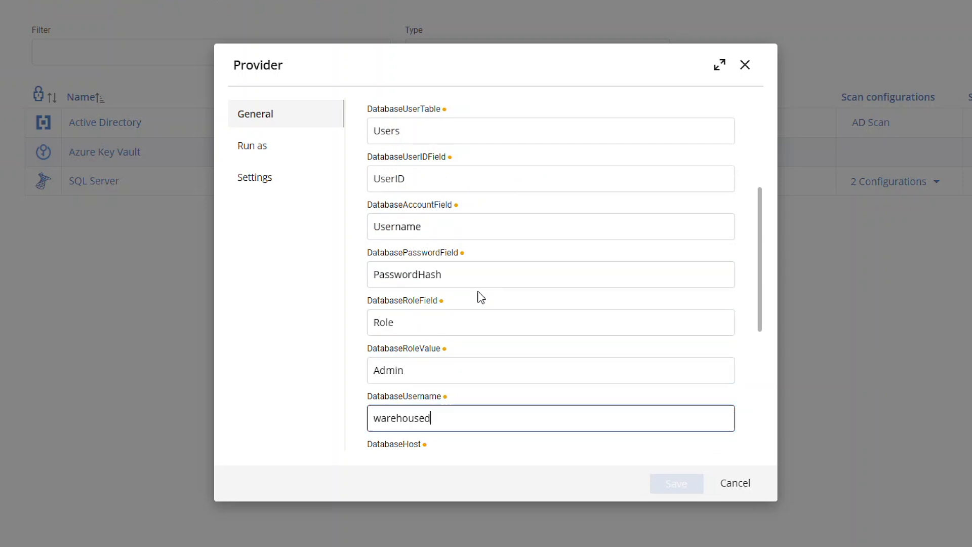
pyautogui.write('buser')
pyautogui.press('Tab')
pyautogui.write('IT-HELP-DVLS\\SQLEXPRESS')
pyautogui.click(454, 441)
pyautogui.write('••••••••••••')
pyautogui.scroll(-2, 456, 436)
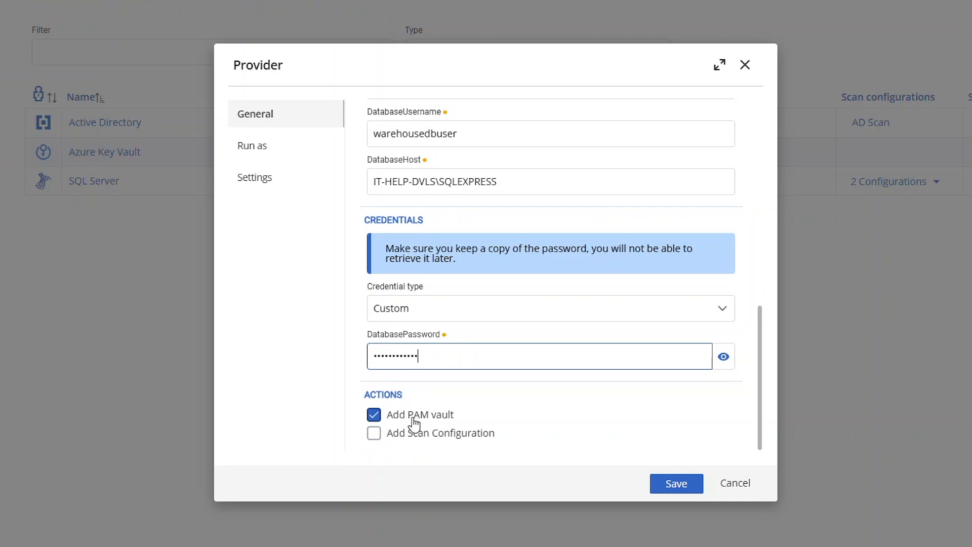
pyautogui.click(275, 152)
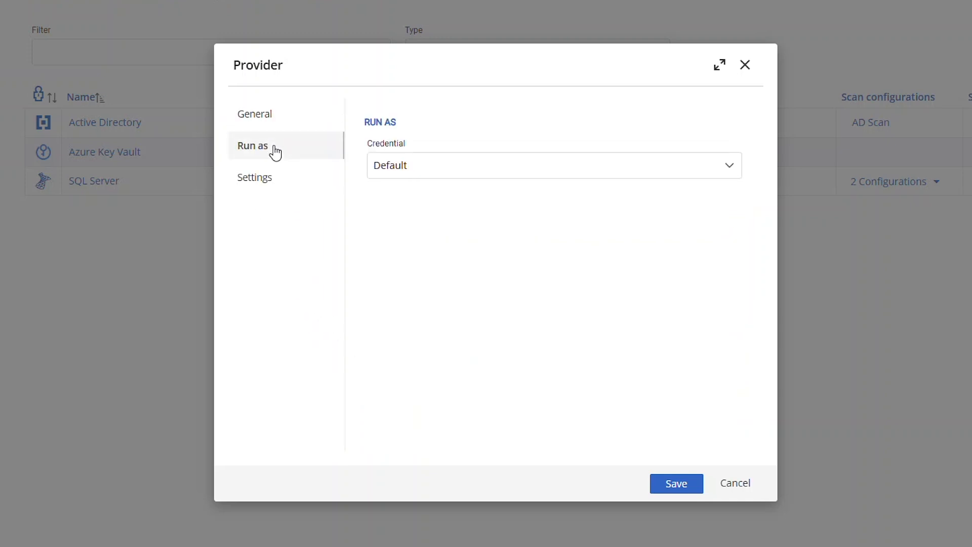
# - Set the run-as credential to Custom with user ad.it-help.ninja\Administrator and its password
pyautogui.click(445, 171)
pyautogui.click(438, 215)
pyautogui.click(429, 257)
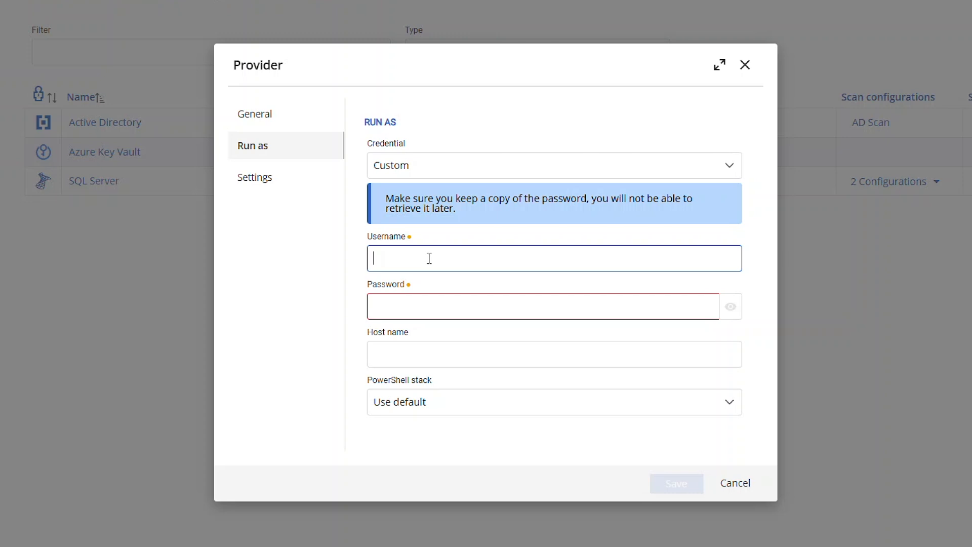
pyautogui.write('ad.it-help.ninja\\Administrator')
pyautogui.press('Tab')
pyautogui.write('************')
# - Set host it-help-wac.ad.it-help.ninja and PowerShell.7 configuration, then save the provider
pyautogui.click(489, 354)
pyautogui.write('it-help-wac.ad.it-help.ninja')
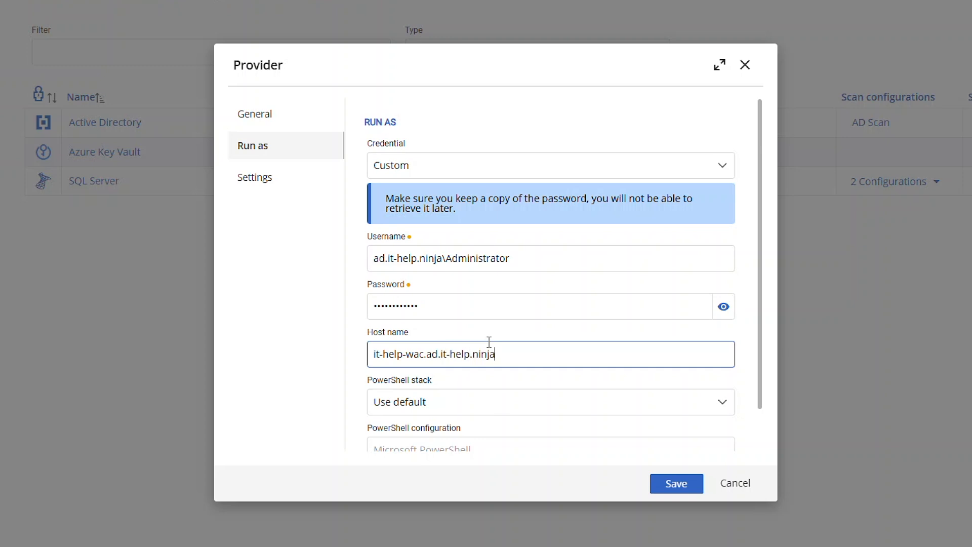
pyautogui.scroll(-1, 487, 350)
pyautogui.click(405, 403)
pyautogui.write('Power')
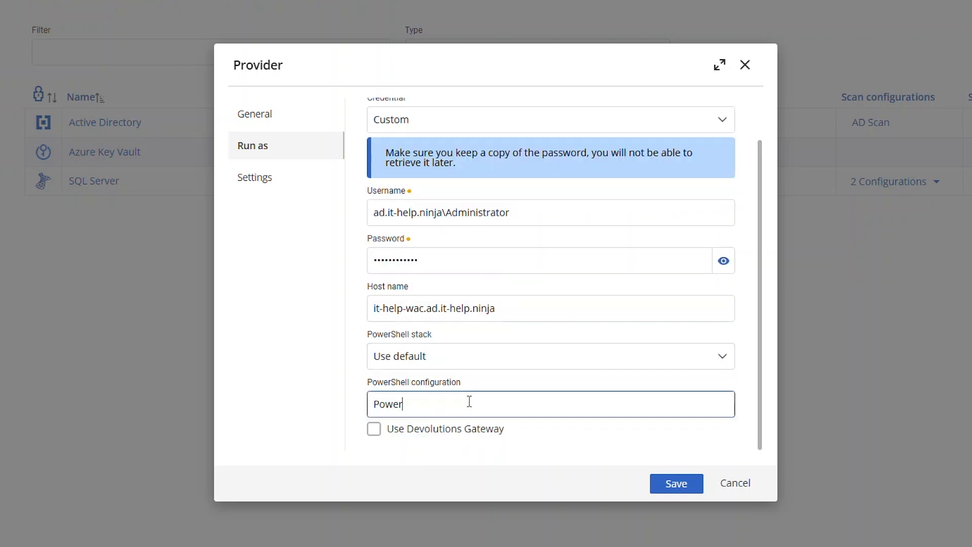
pyautogui.write('Shell.7')
pyautogui.click(278, 122)
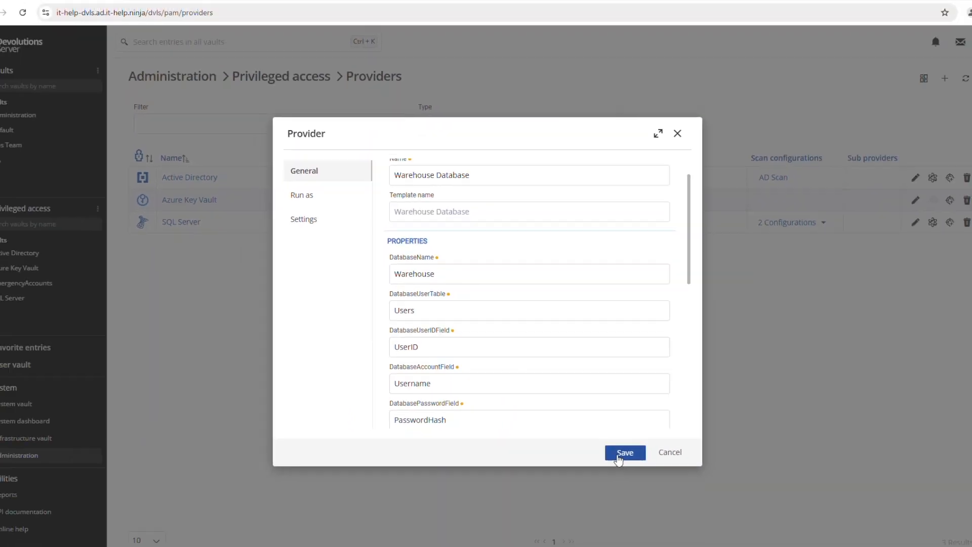
pyautogui.click(667, 485)
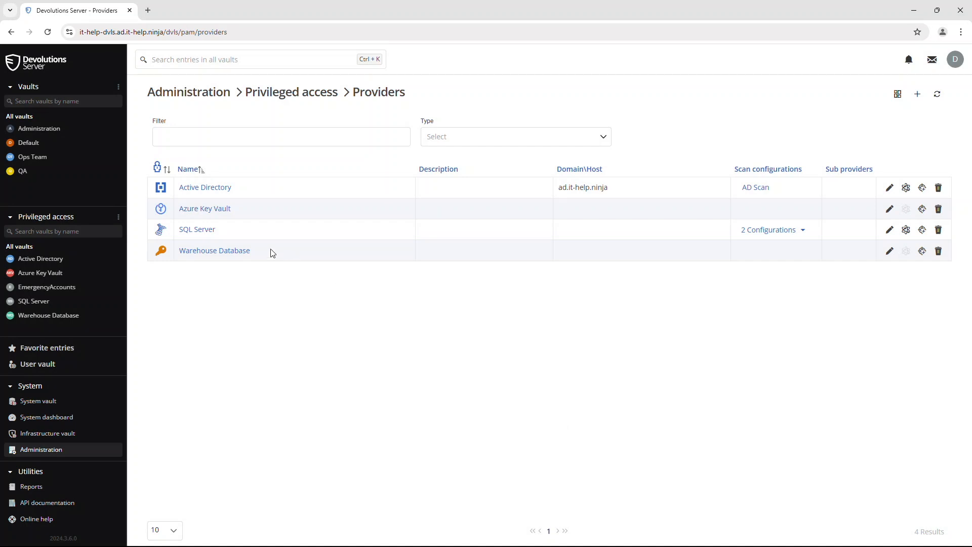
# - Confirm the Warehouse Database vault holds 0 accounts, then go to the Scan configurations list
pyautogui.click(276, 89)
pyautogui.click(90, 317)
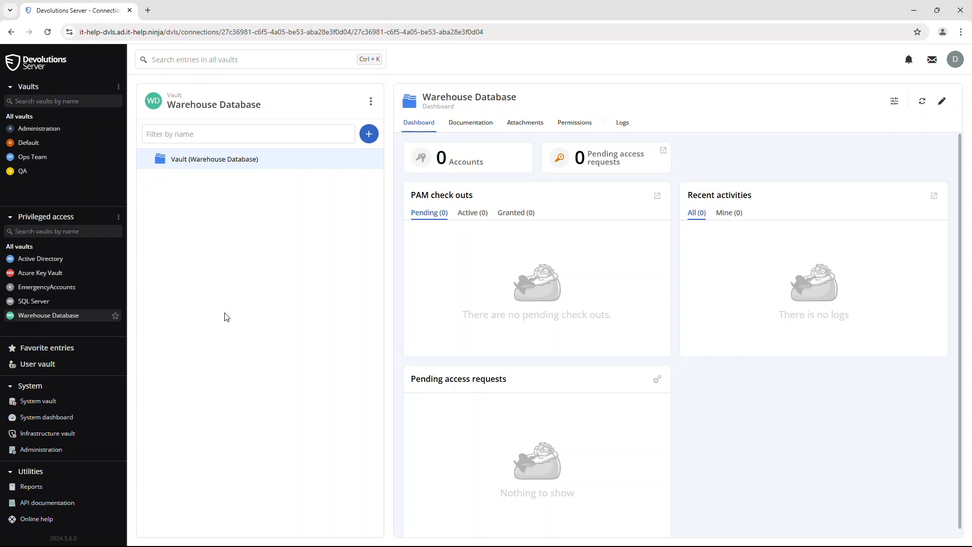
pyautogui.click(71, 449)
pyautogui.click(233, 329)
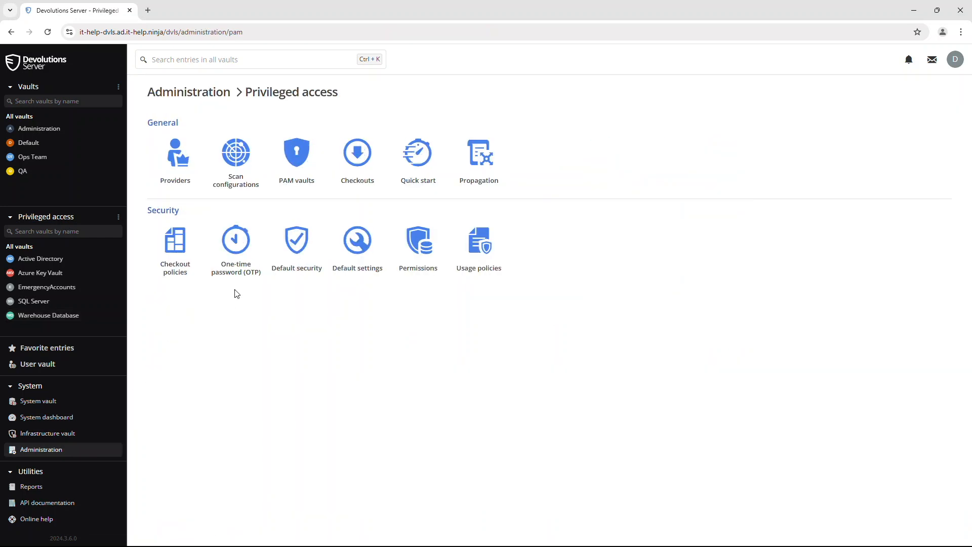
pyautogui.click(238, 172)
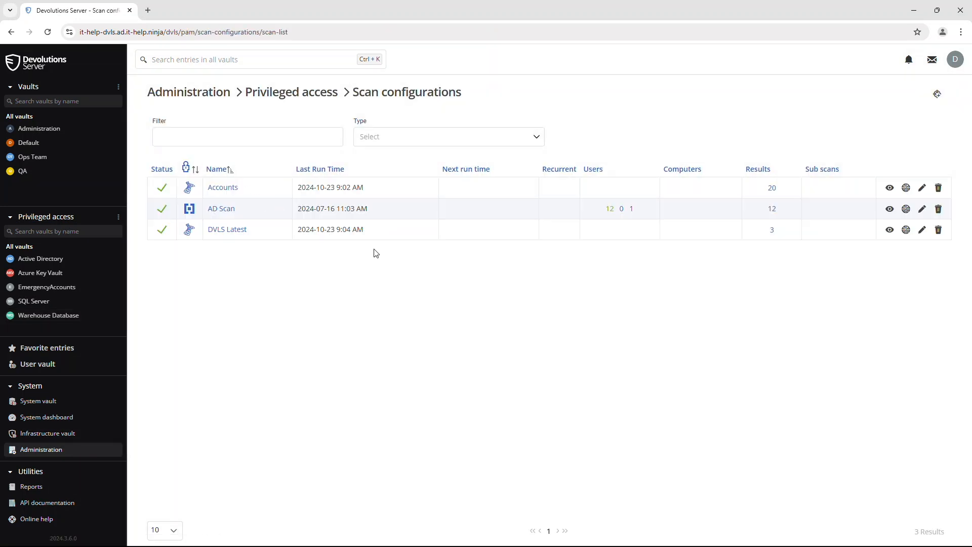
# - Add and run a 'Warehouse Admin Accounts' scan using the AnyIdentity Warehouse Database provider
pyautogui.click(939, 93)
pyautogui.click(286, 185)
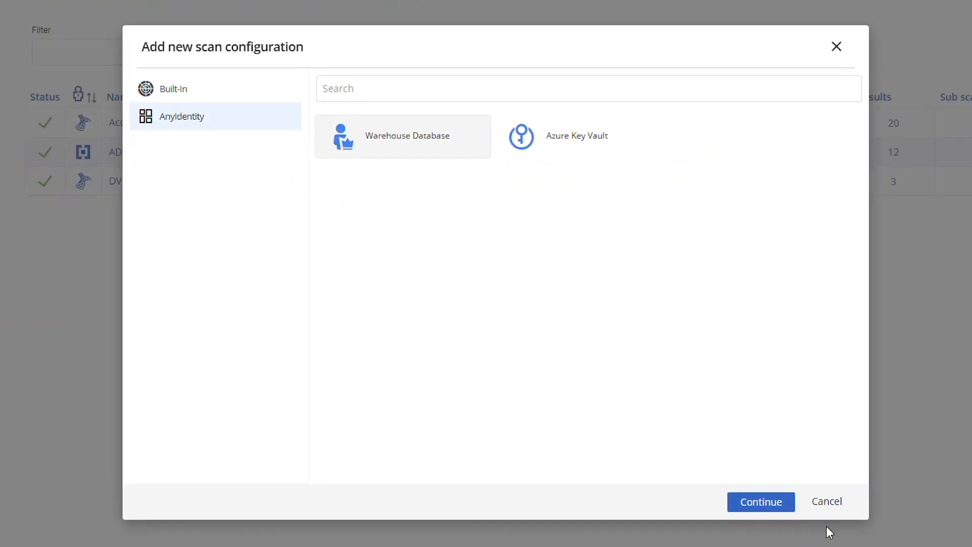
pyautogui.click(773, 505)
pyautogui.write('Wareh')
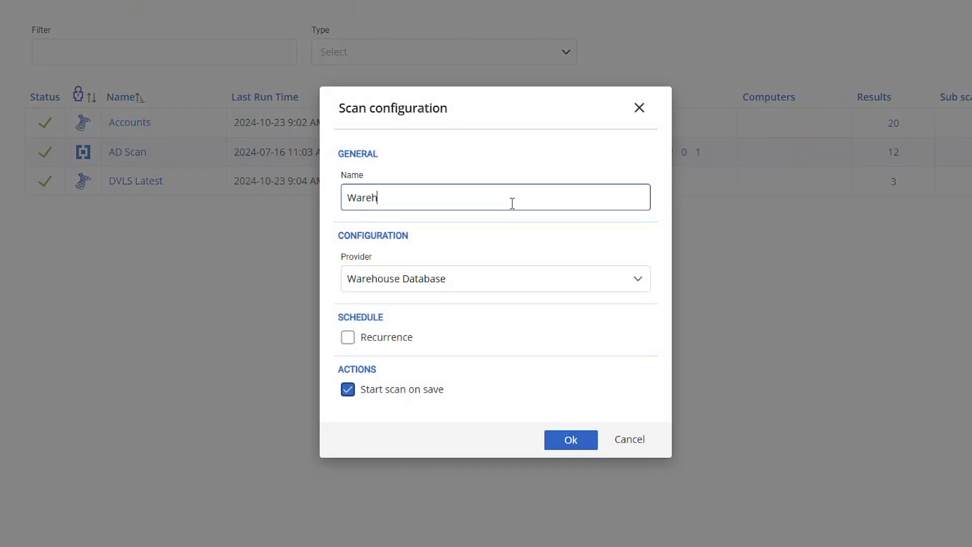
pyautogui.write('ouse Admin Accounts')
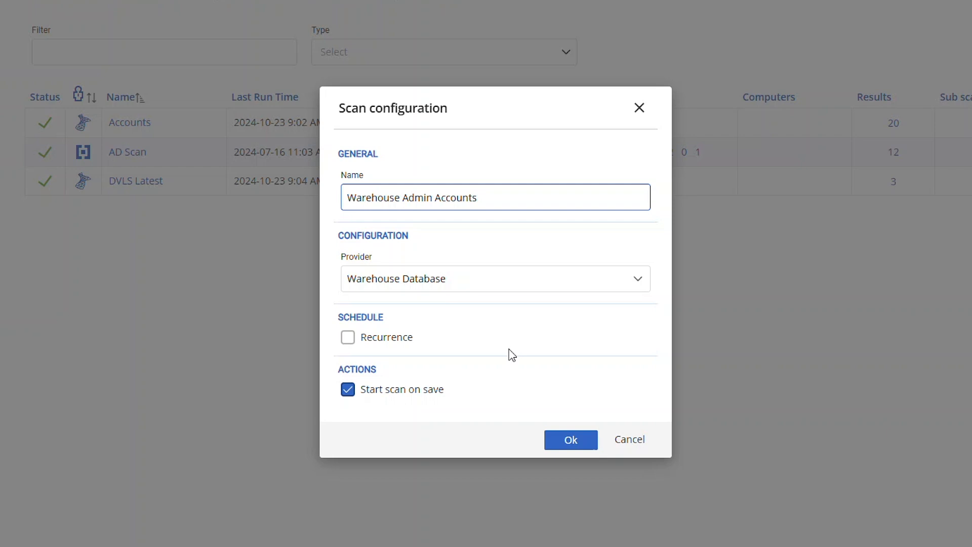
pyautogui.click(550, 441)
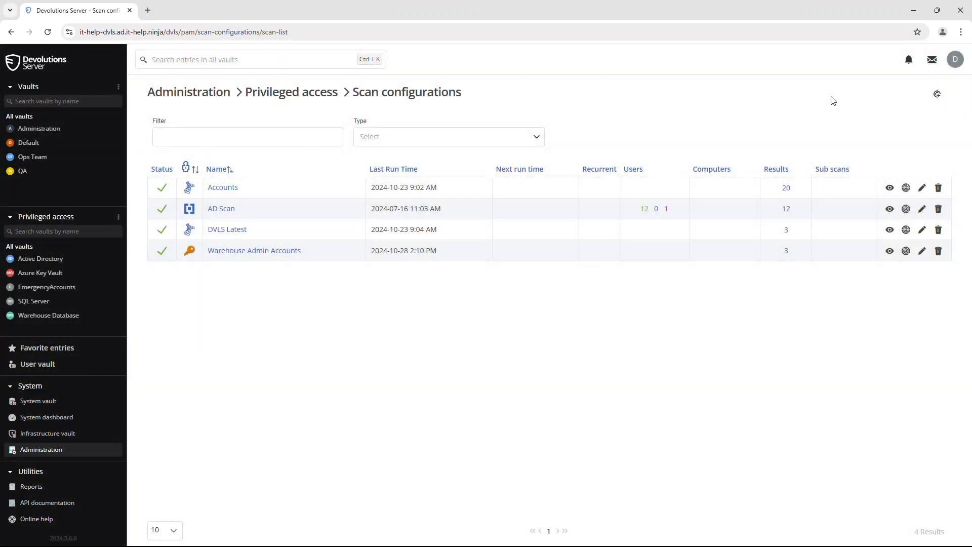
# - Select all three scan results and import them into the Warehouse Database vault
pyautogui.click(787, 254)
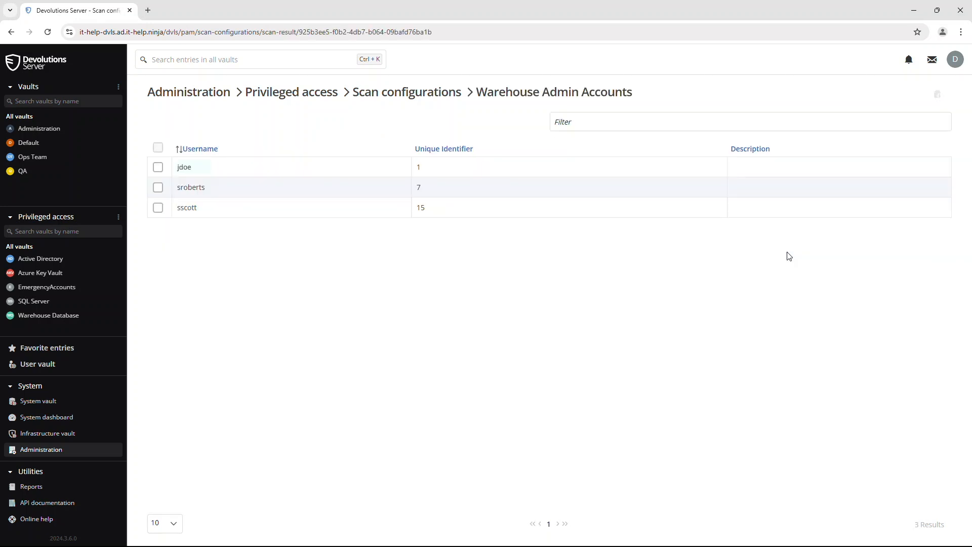
pyautogui.click(158, 147)
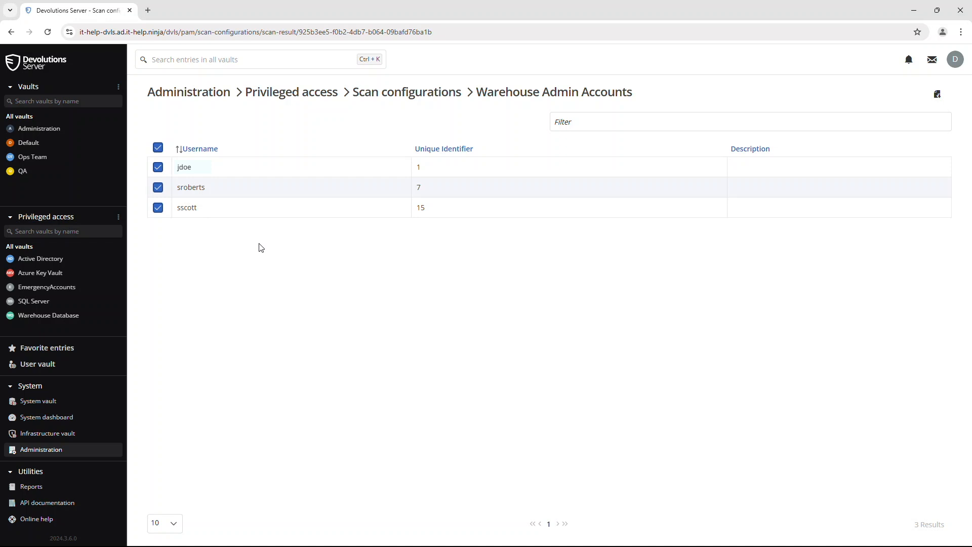
pyautogui.click(934, 98)
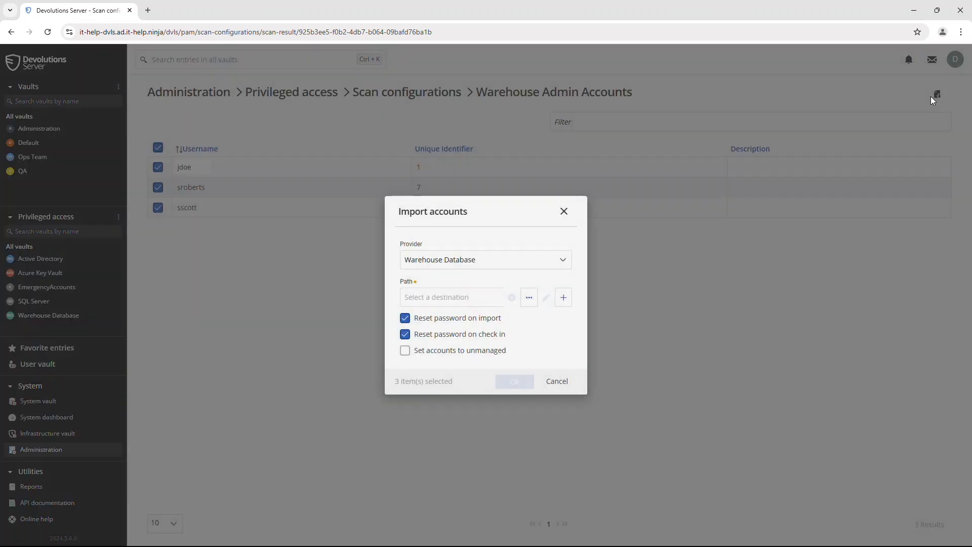
pyautogui.click(462, 298)
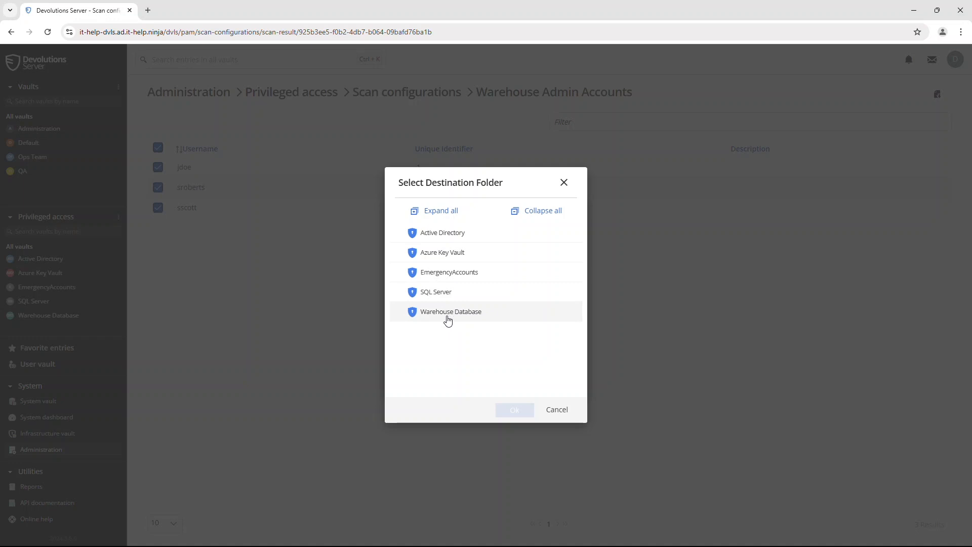
pyautogui.click(448, 319)
pyautogui.click(514, 411)
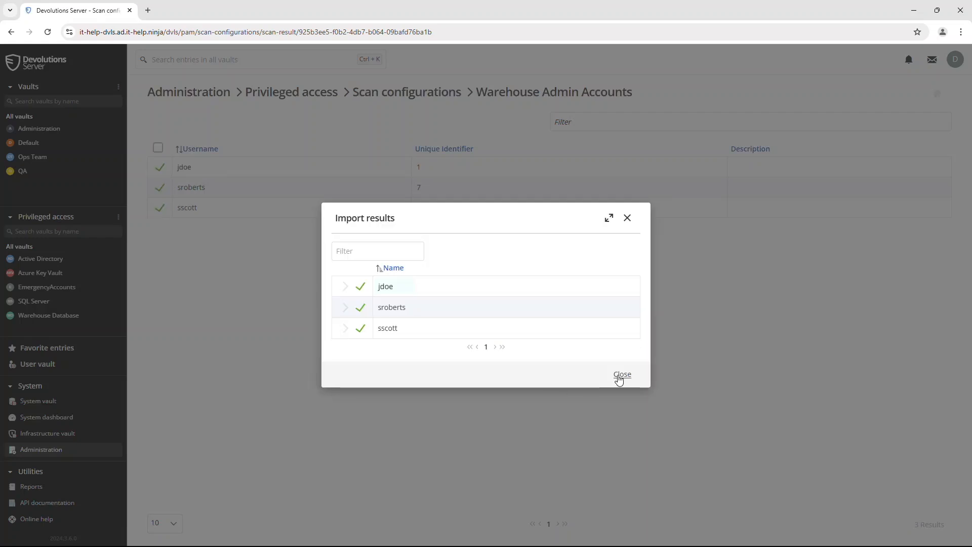
pyautogui.click(622, 374)
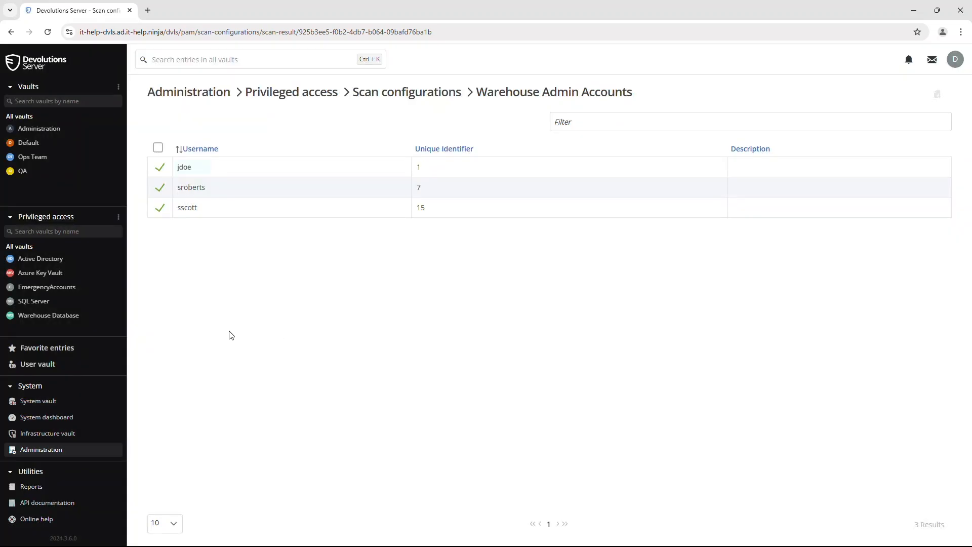
# - Open the third imported account in the Warehouse Database vault and verify its sync status
pyautogui.click(95, 322)
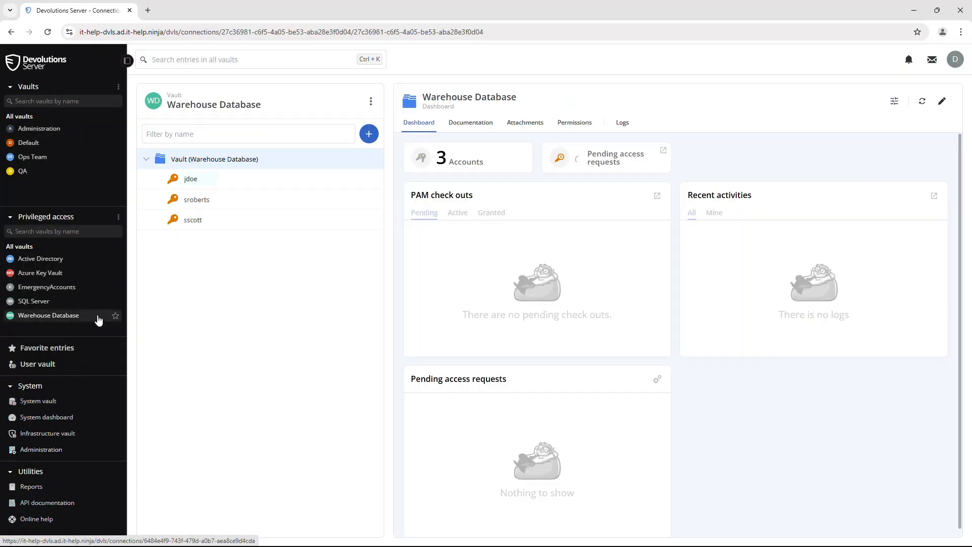
pyautogui.click(208, 214)
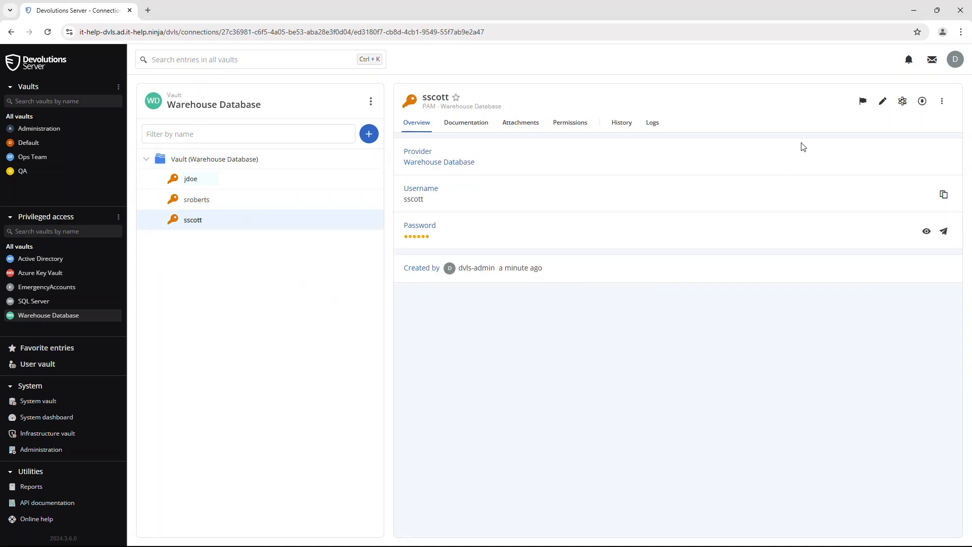
pyautogui.click(902, 102)
# - Reset the account's password, confirm it, and inspect its changed hash in the Users table
pyautogui.click(942, 101)
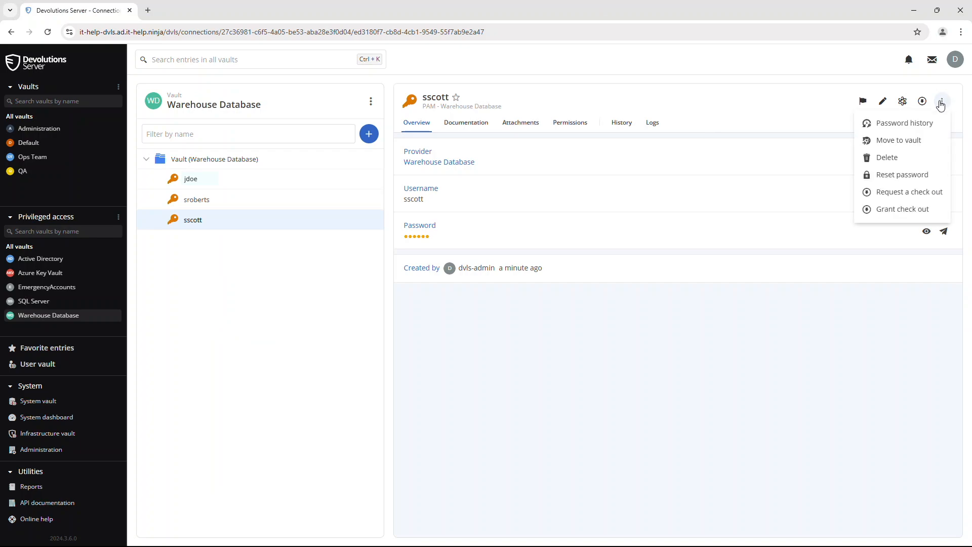
pyautogui.click(914, 174)
pyautogui.click(570, 329)
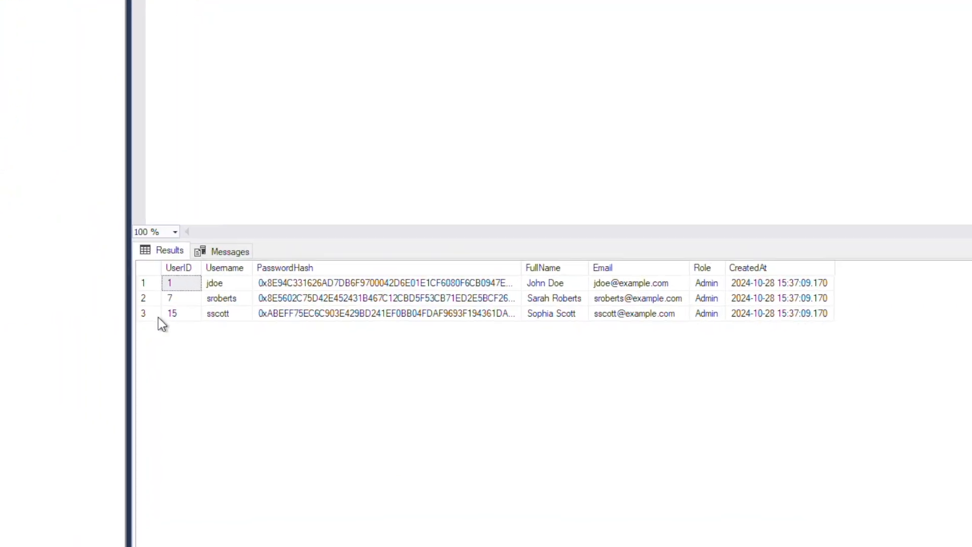
pyautogui.click(157, 317)
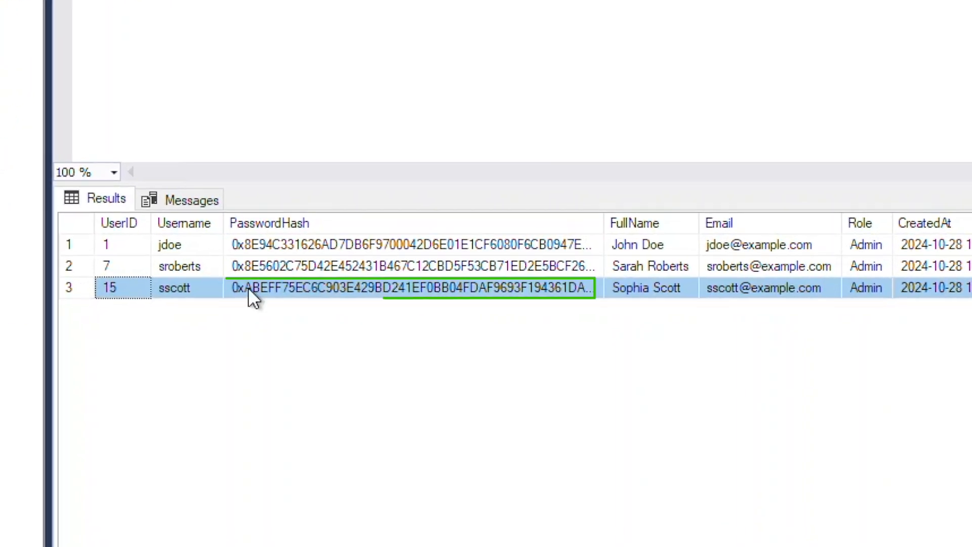